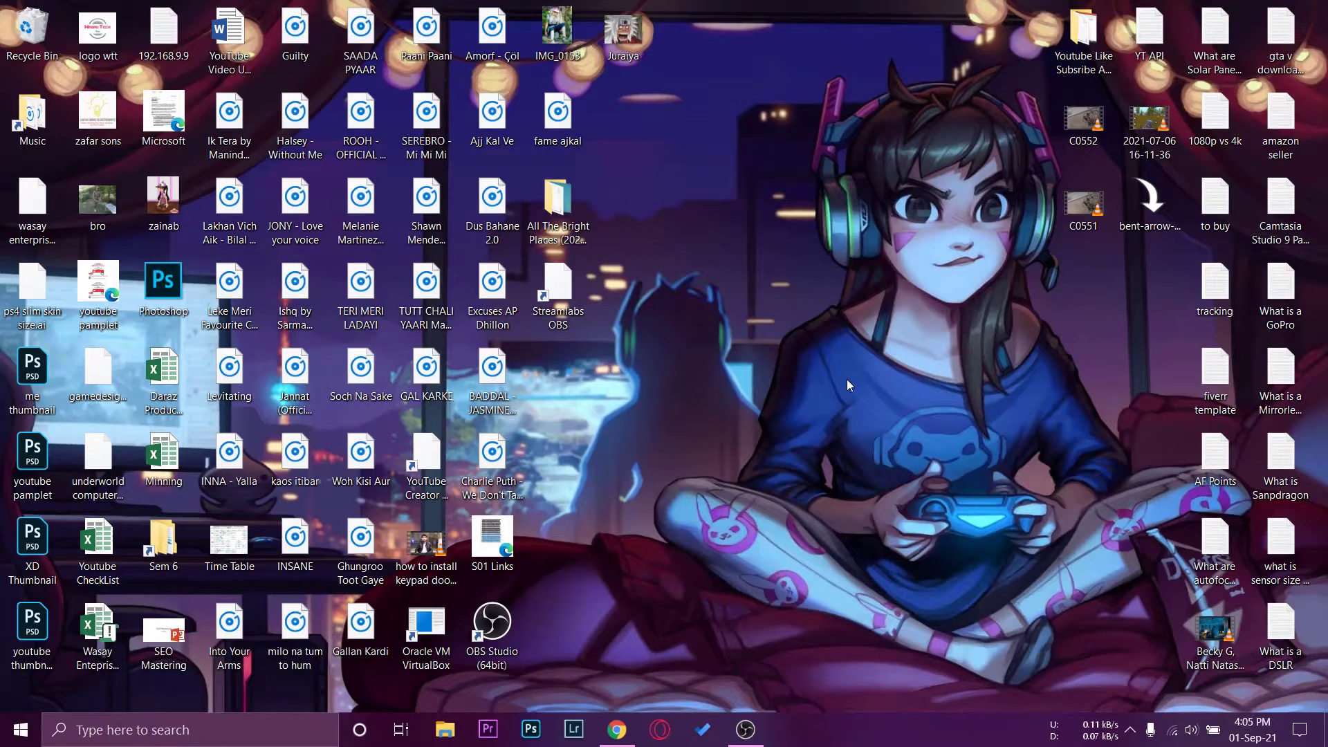
Step: Restore the OBS Studio window from the taskbar to show the Window Capture scene
click(745, 729)
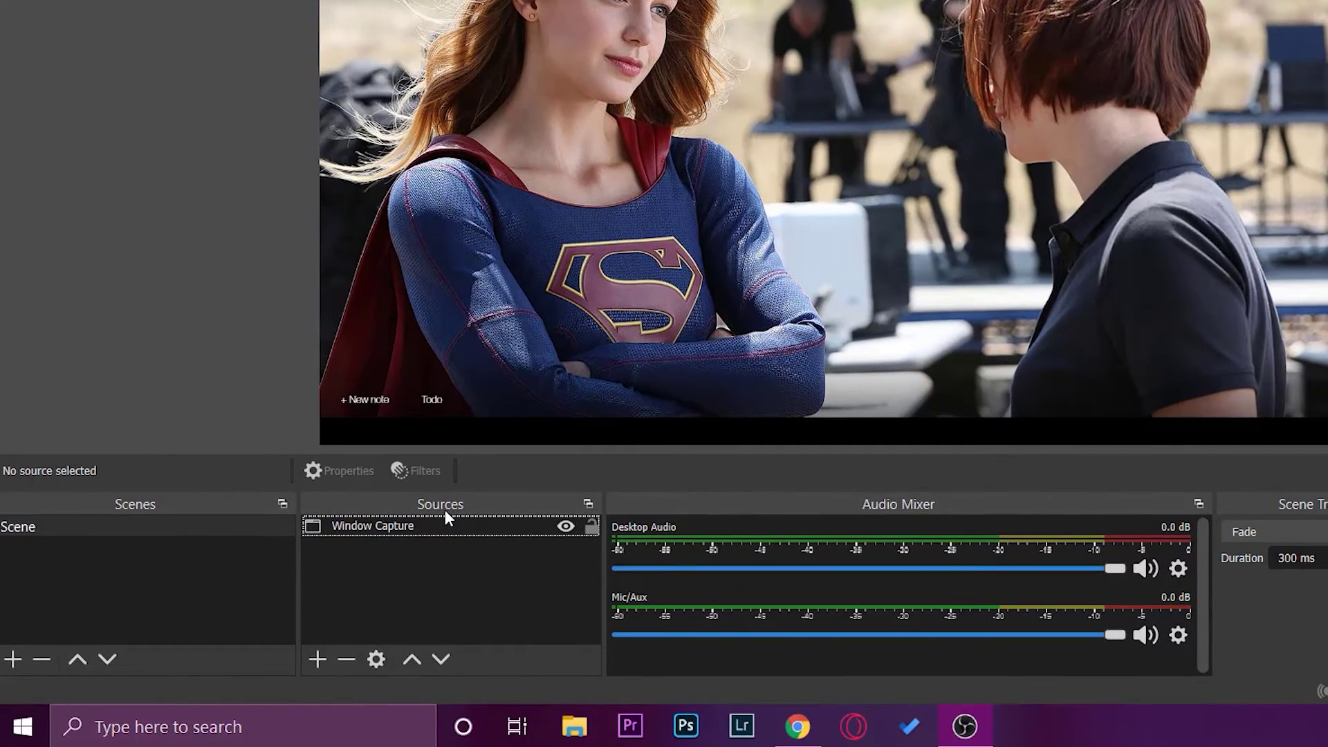
Step: Add an Audio Input Capture source named 'Boya Mic' to the scene
click(322, 657)
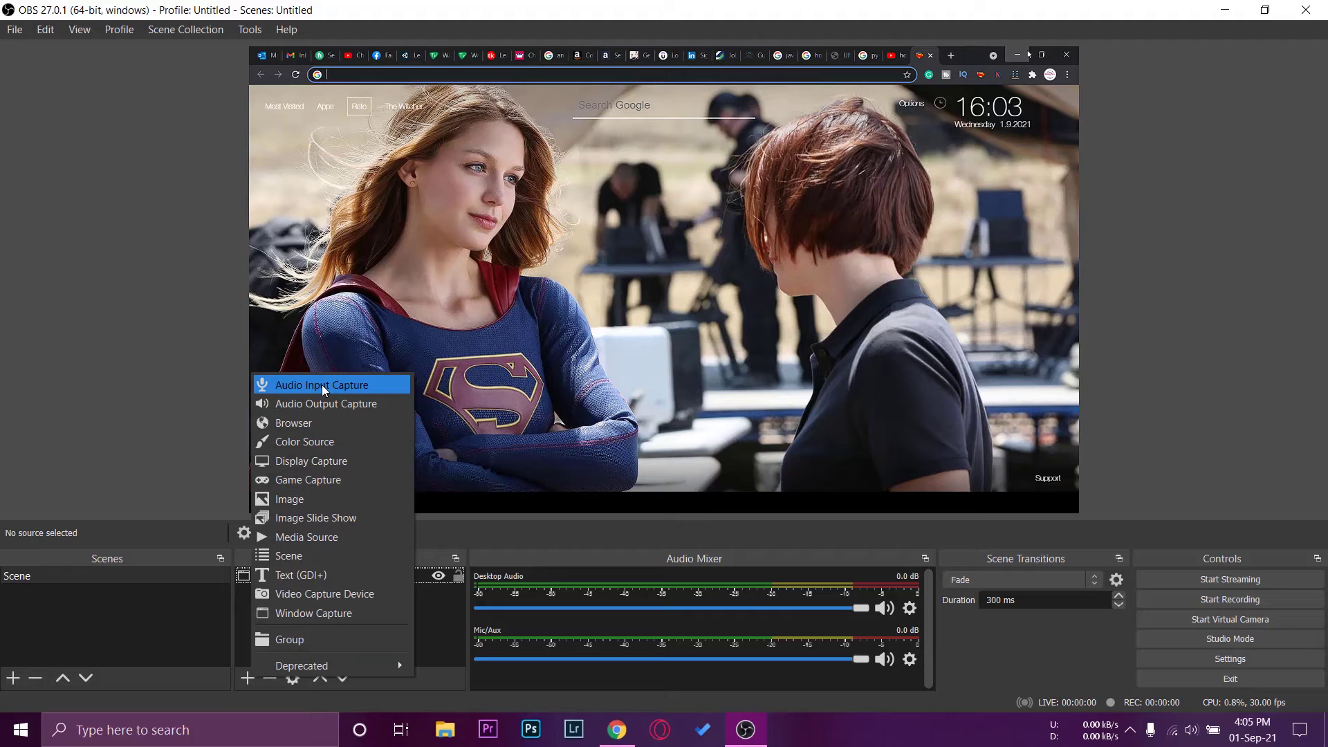
click(321, 385)
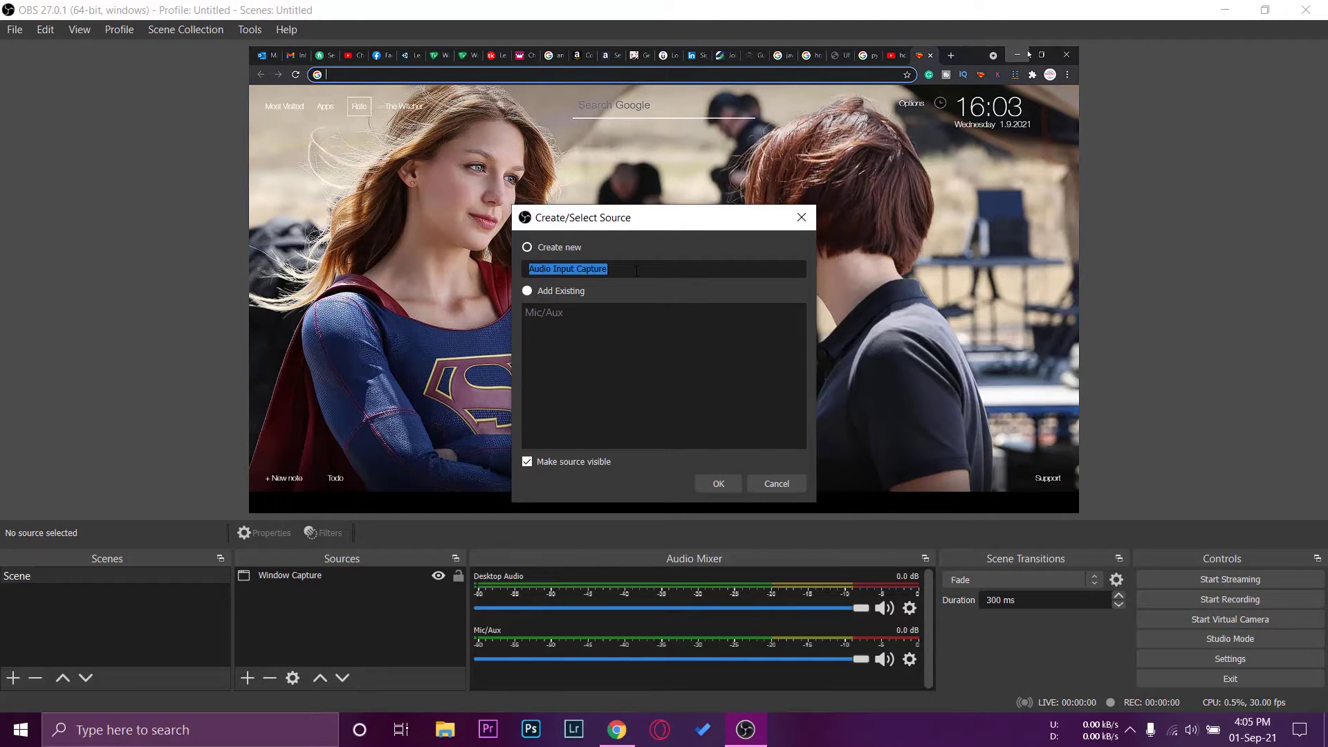
text(Boya Mic)
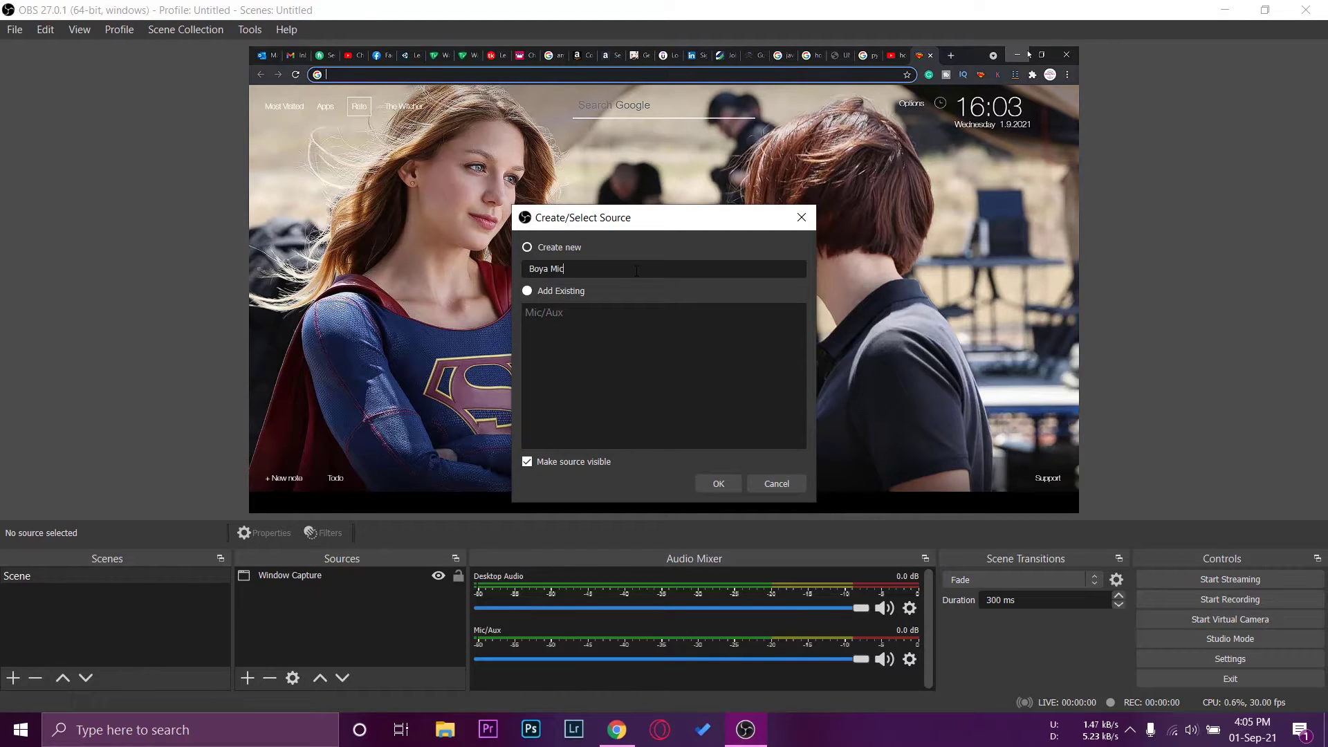
key(Return)
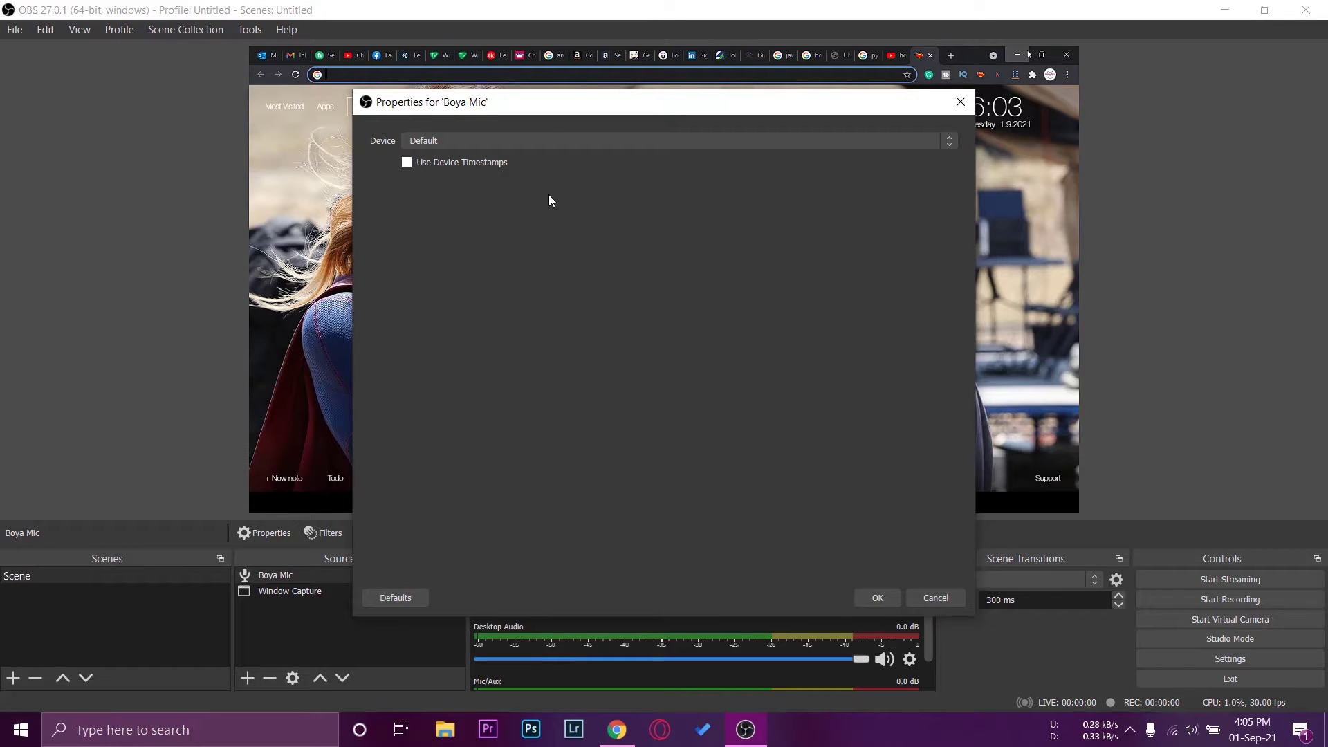
Step: Choose Microphone (Realtek Audio) as the Boya Mic capture device
click(497, 138)
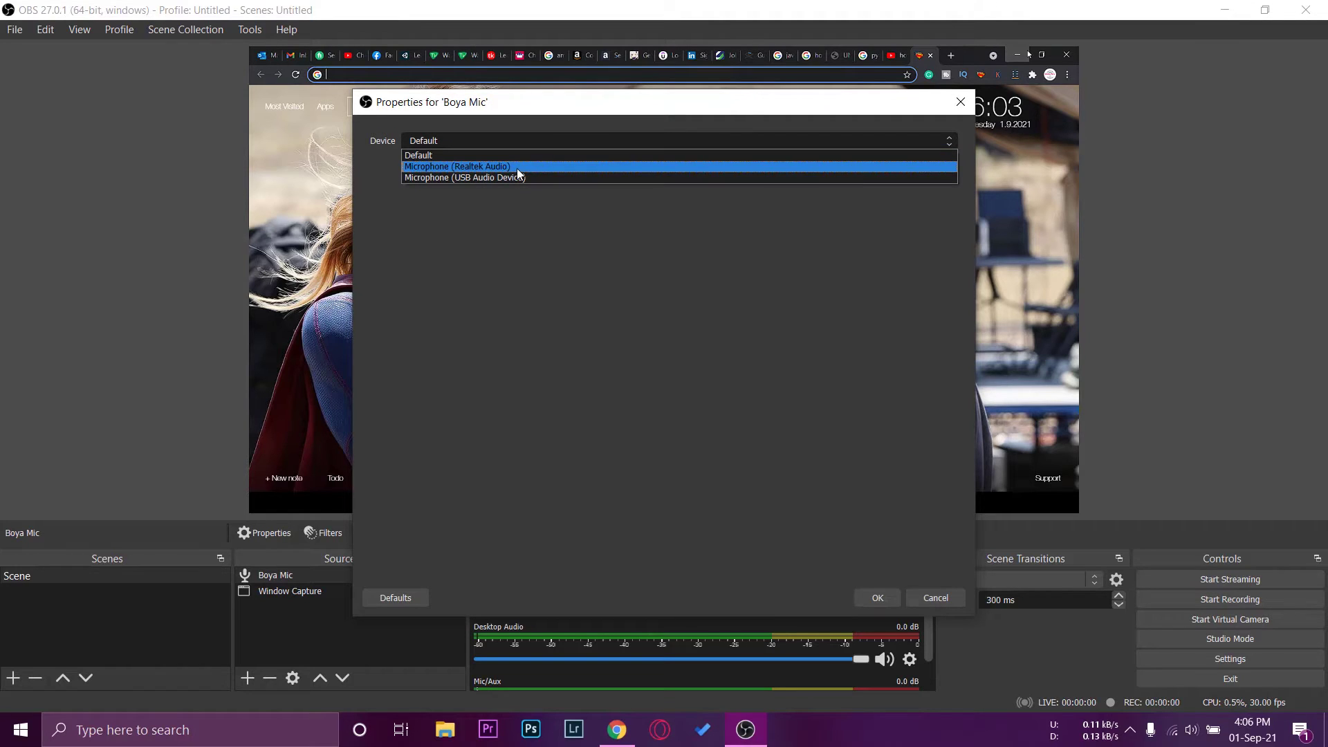
click(552, 169)
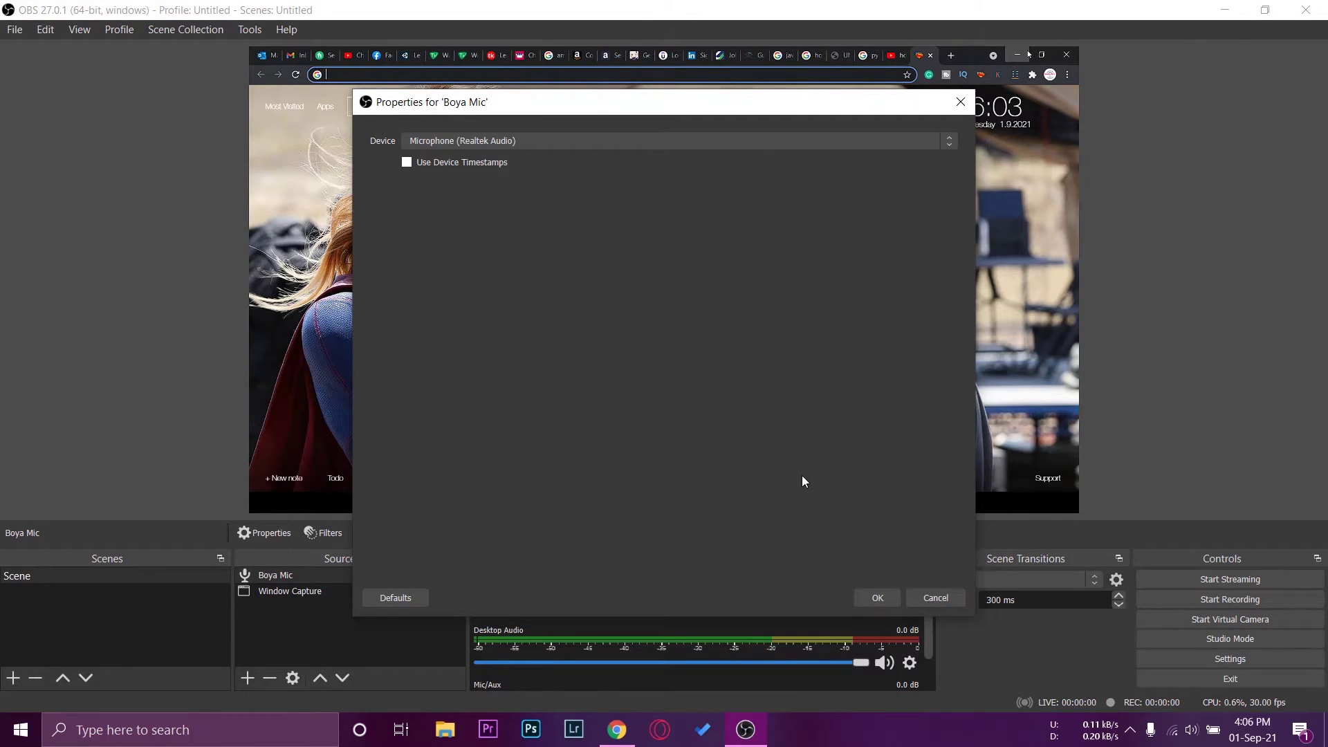
click(877, 598)
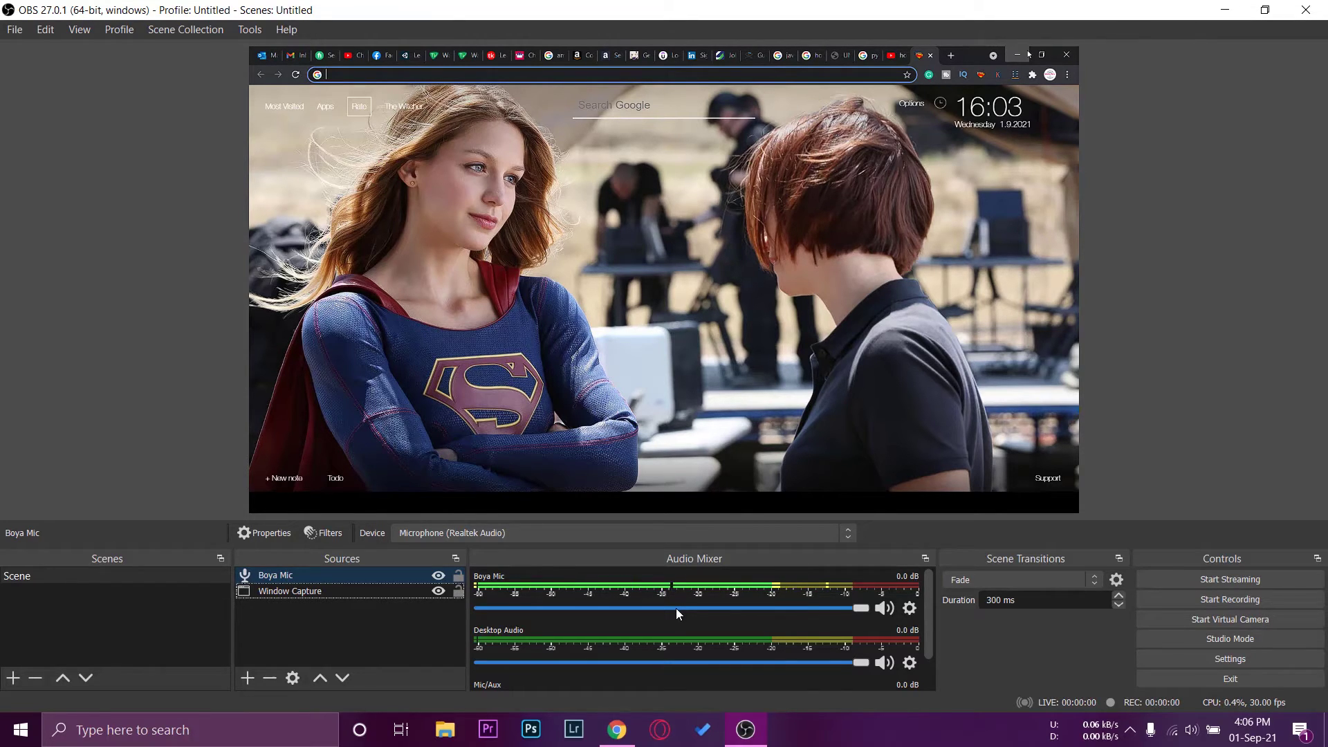
click(909, 612)
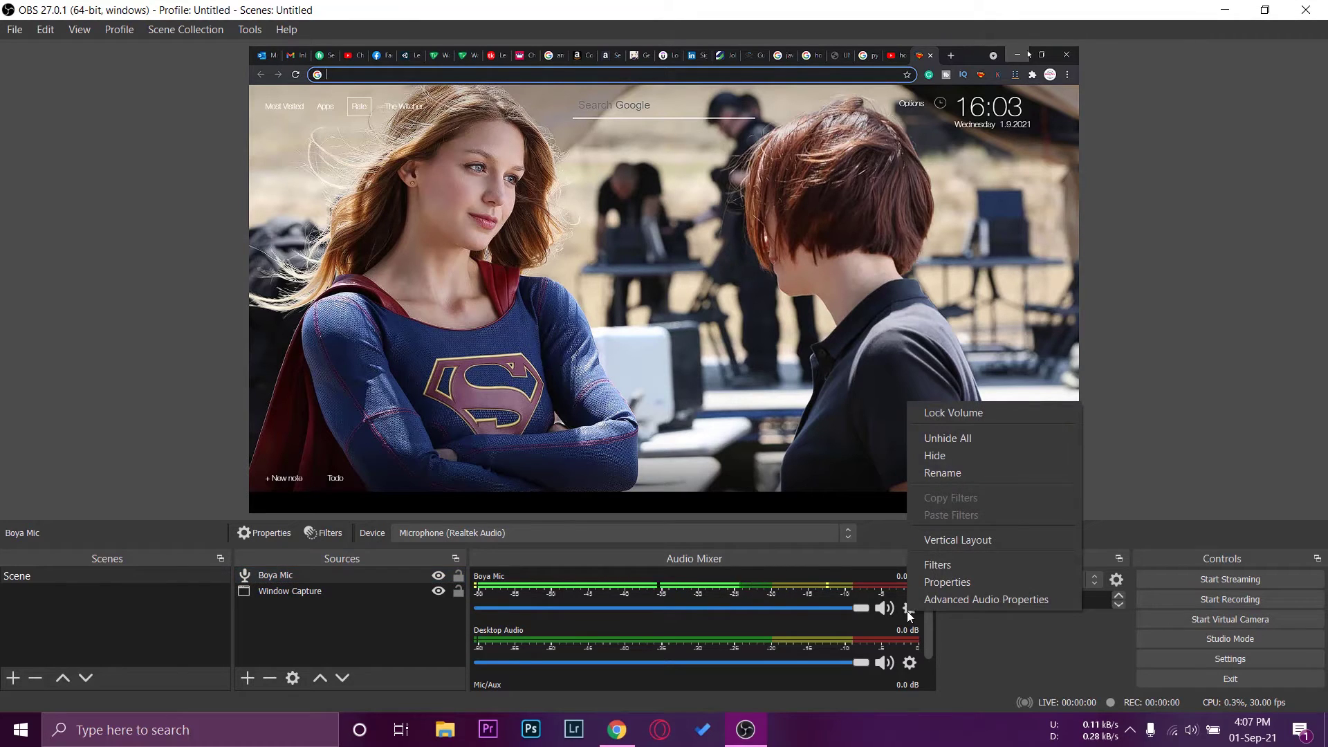
click(927, 607)
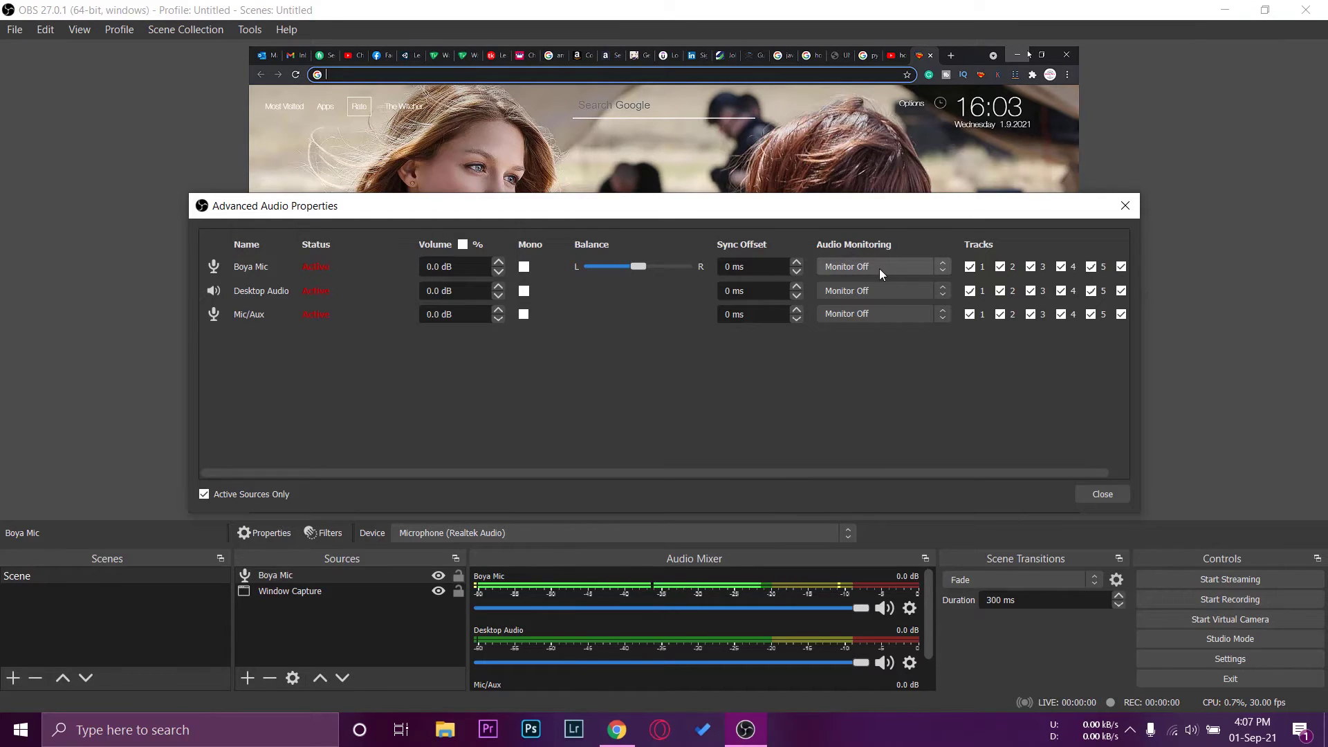
click(899, 269)
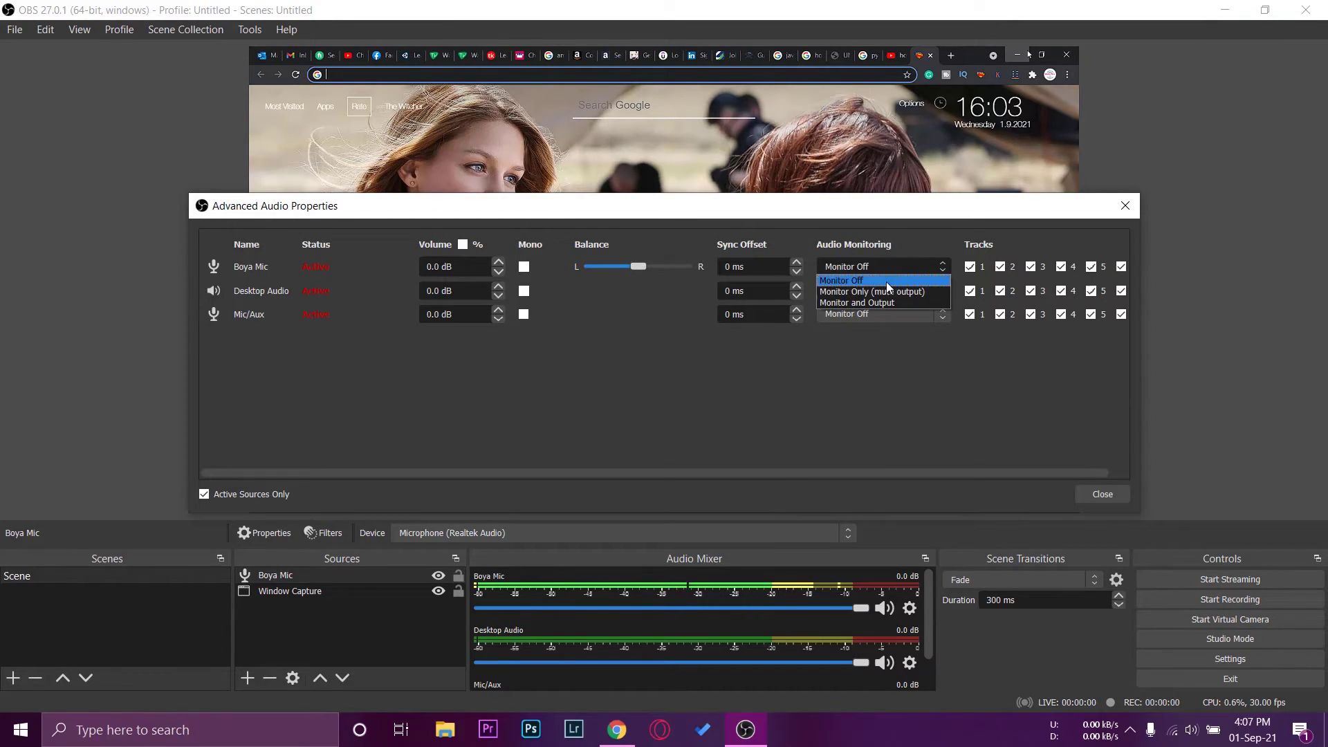
click(881, 296)
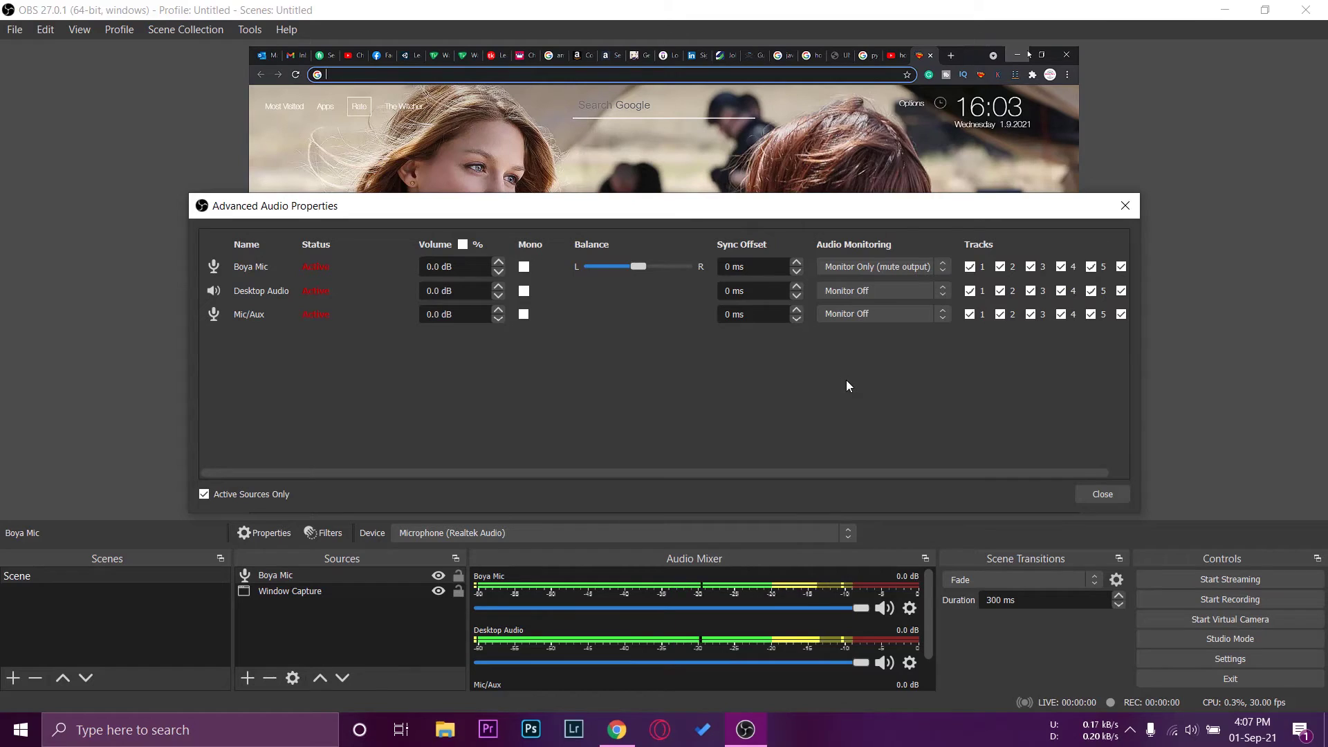
click(894, 265)
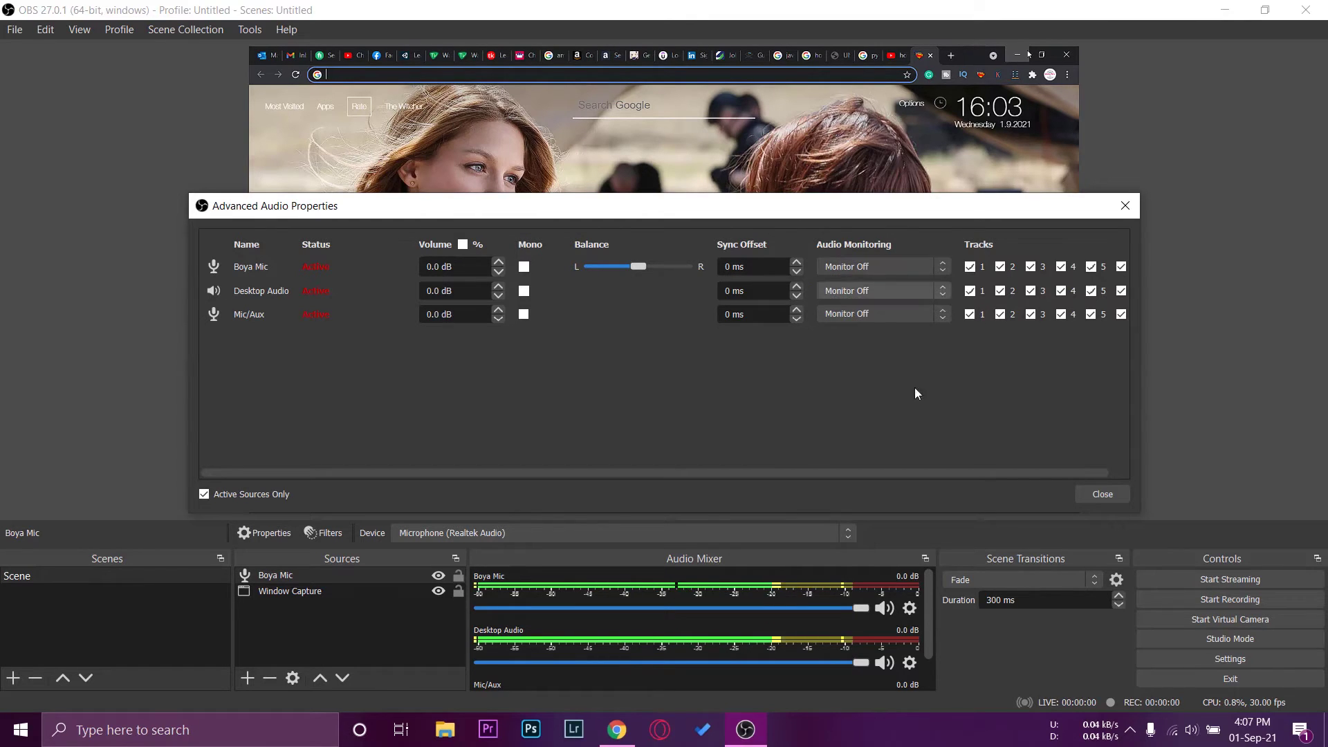
click(1108, 499)
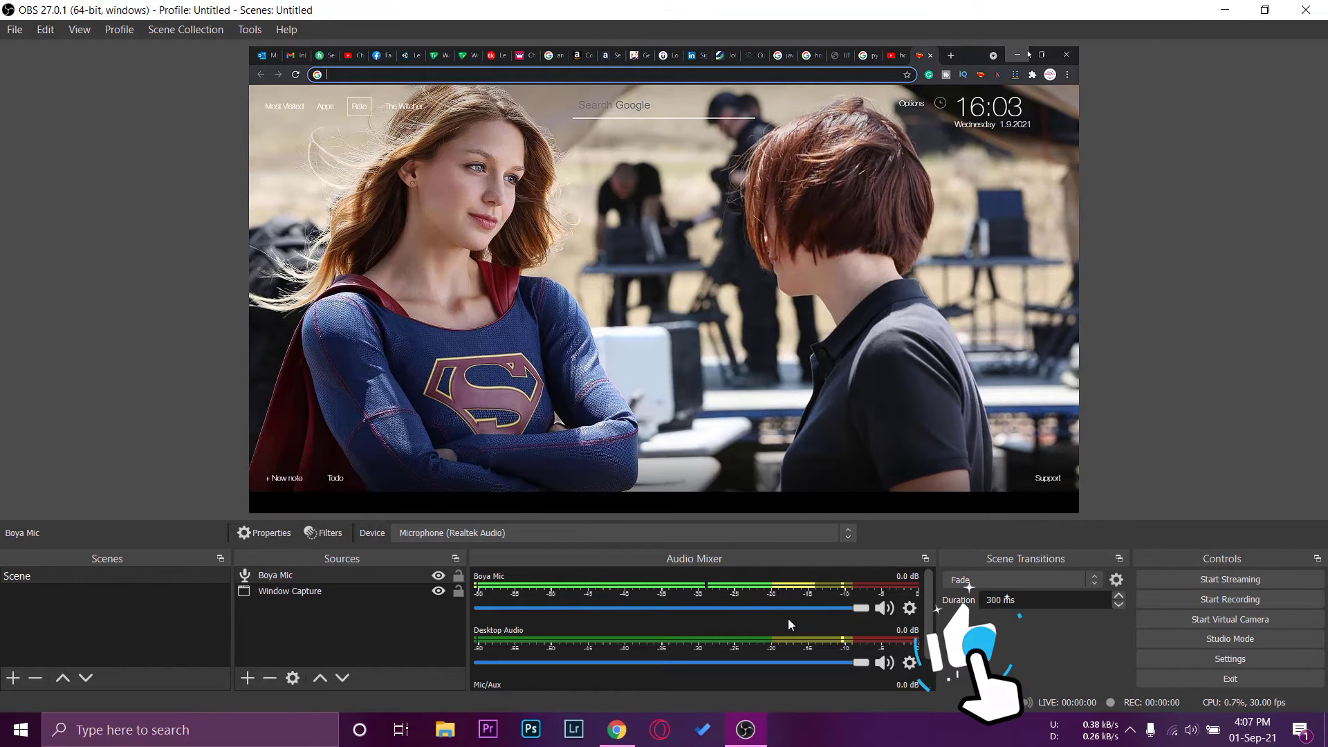
Step: Record a roughly 10-second test clip, then minimize OBS to the desktop
click(1236, 599)
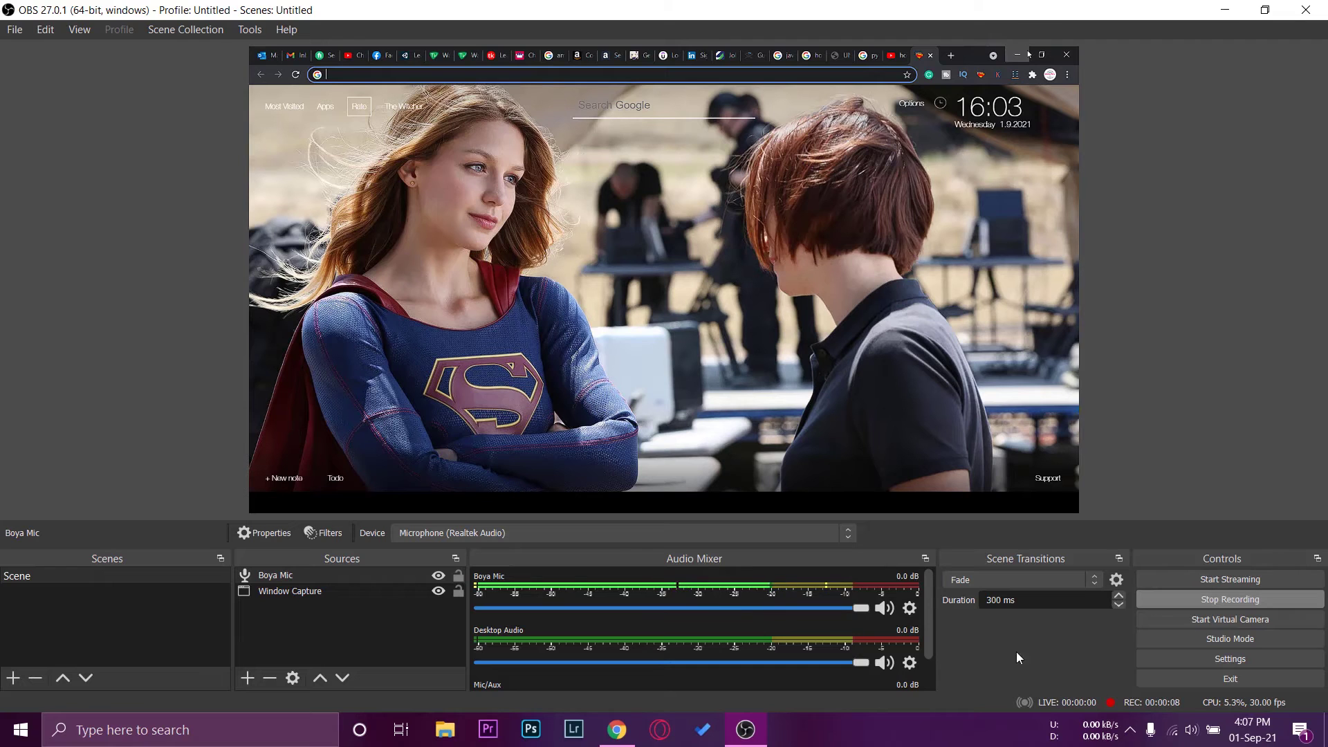
click(1177, 599)
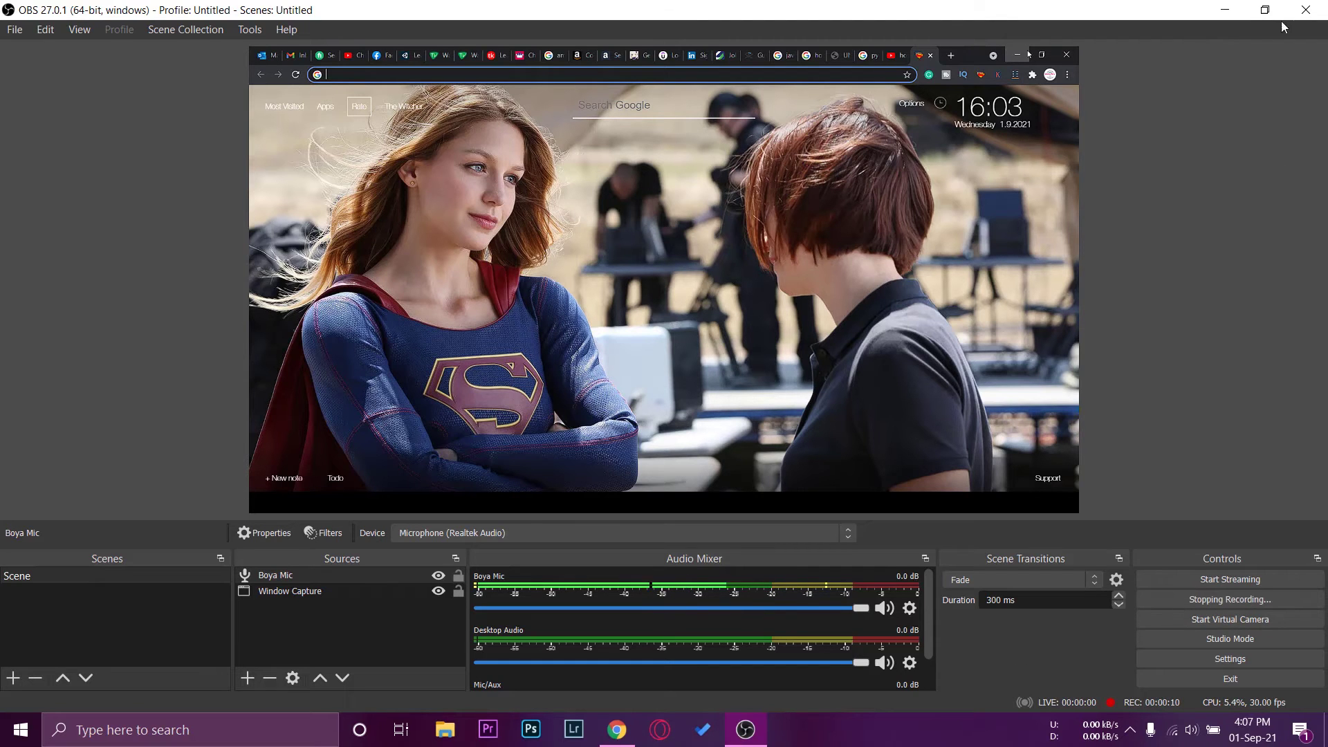
click(1231, 6)
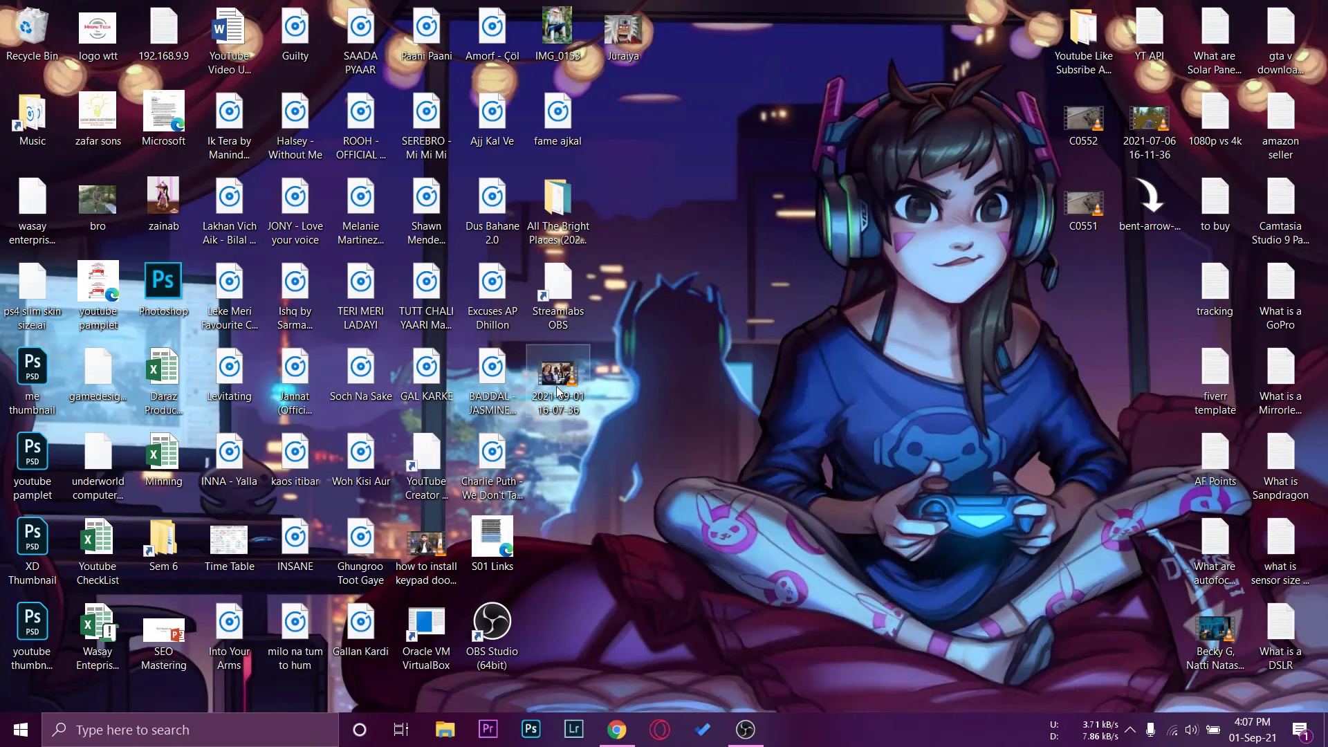
double_click(569, 376)
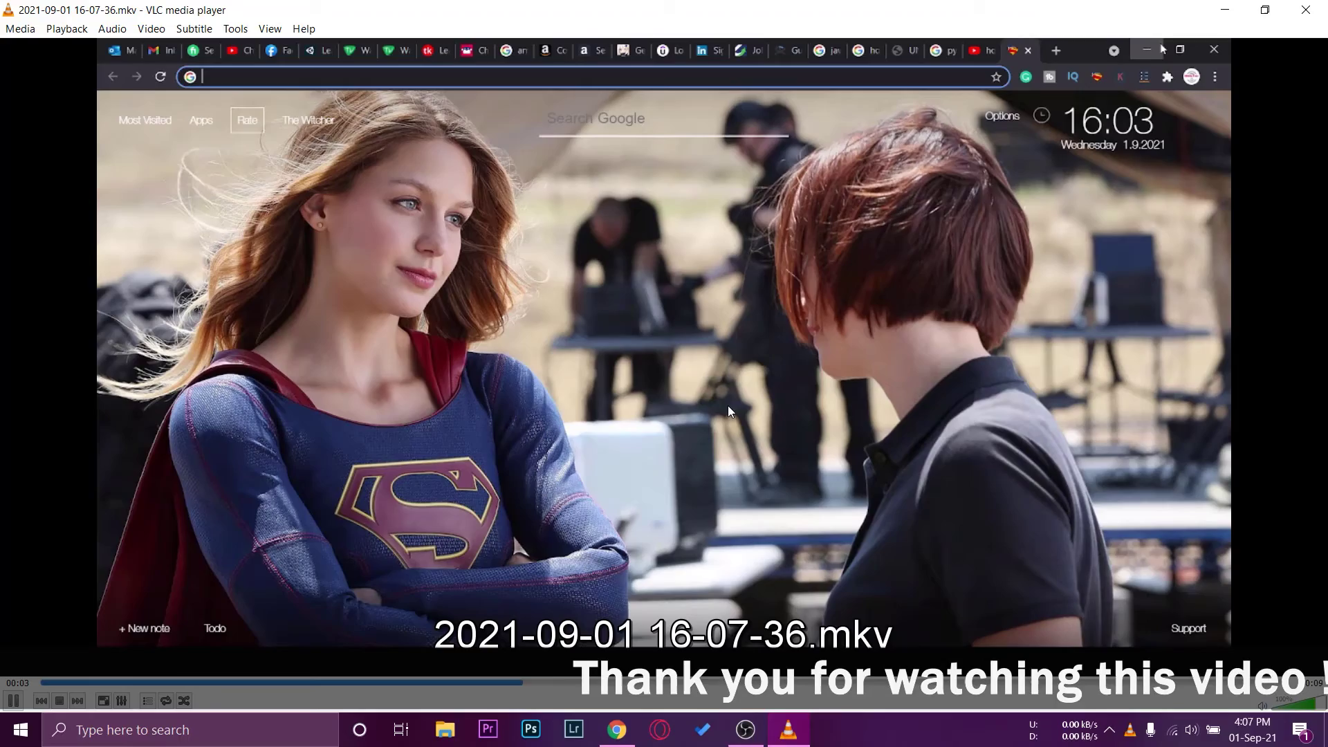
click(1305, 10)
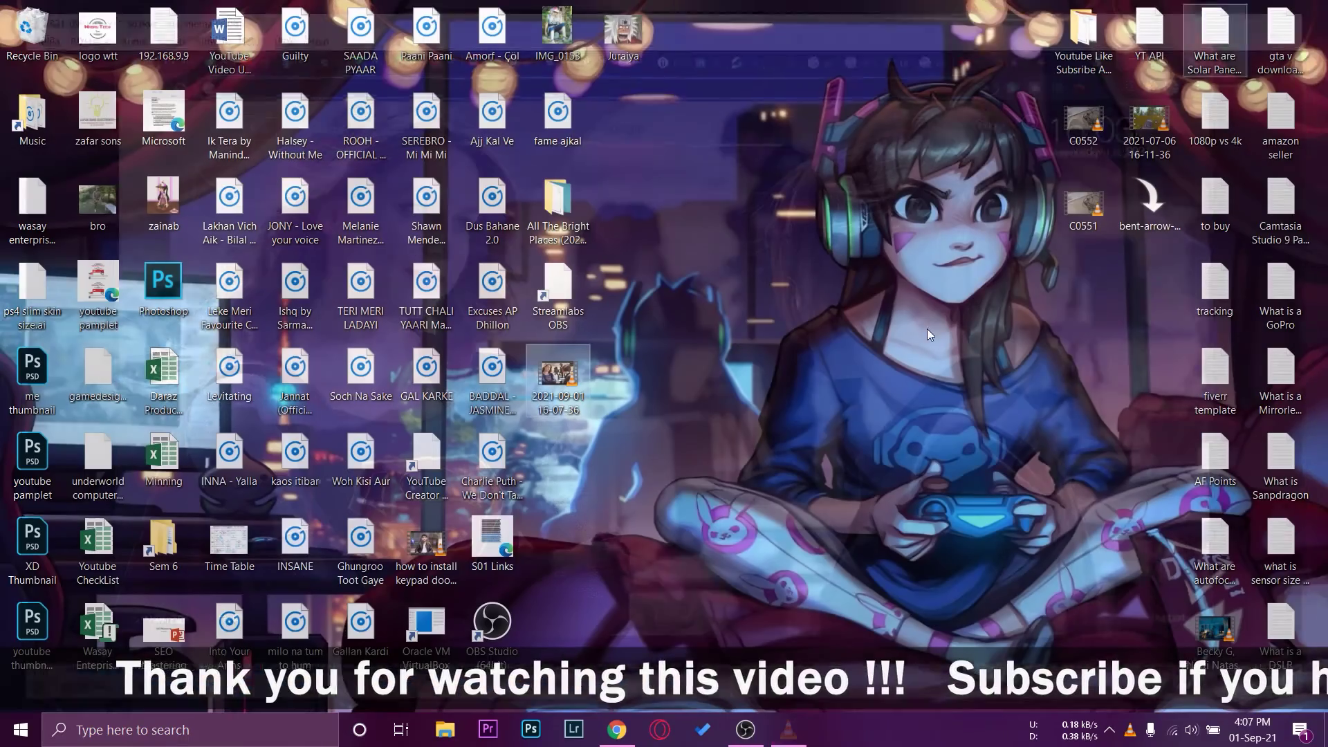
click(746, 730)
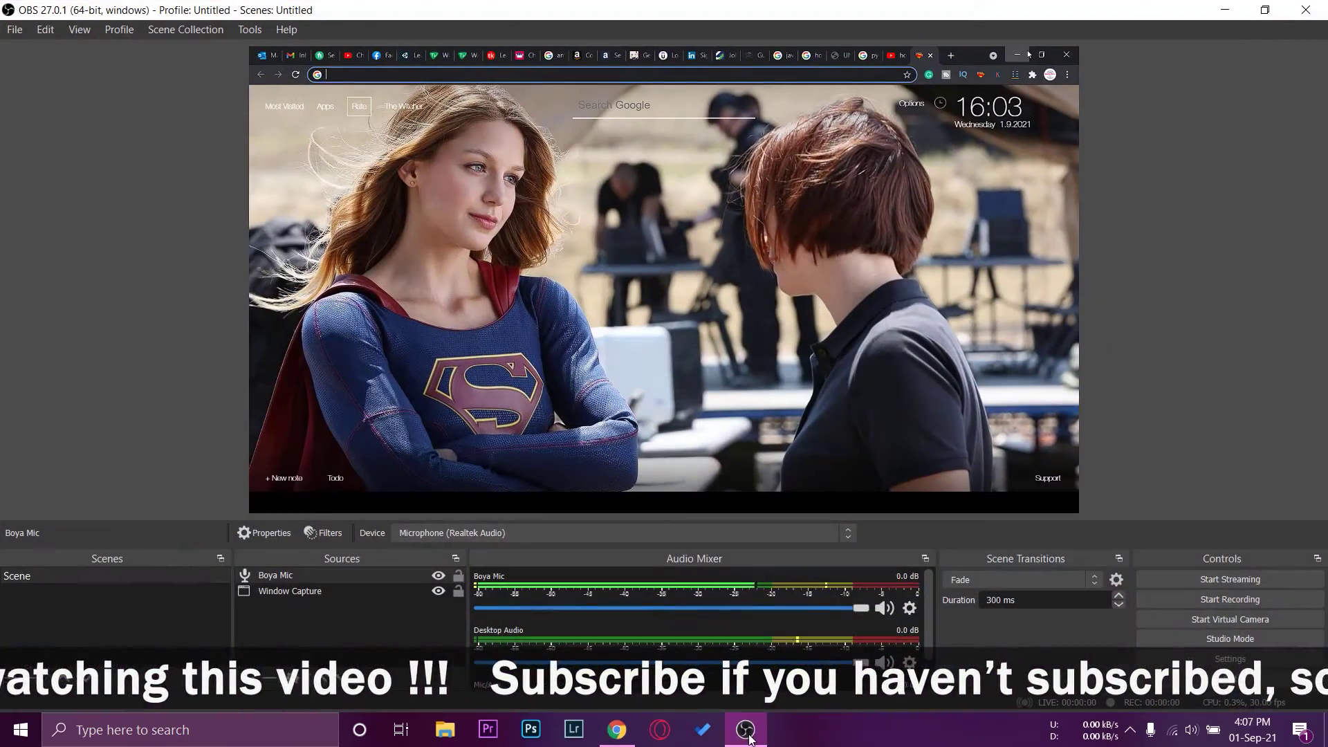
Step: Add a Noise Suppression filter using the RNNoise method to Boya Mic
click(911, 614)
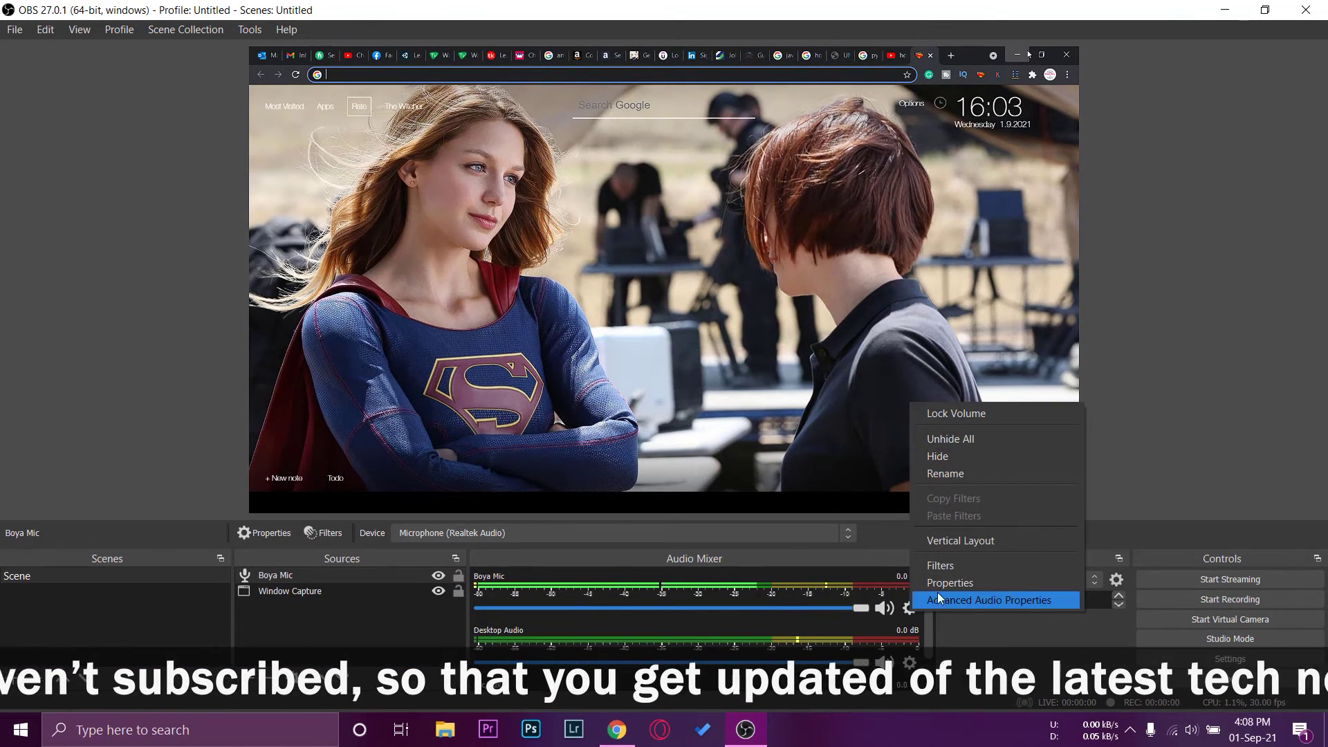
click(944, 568)
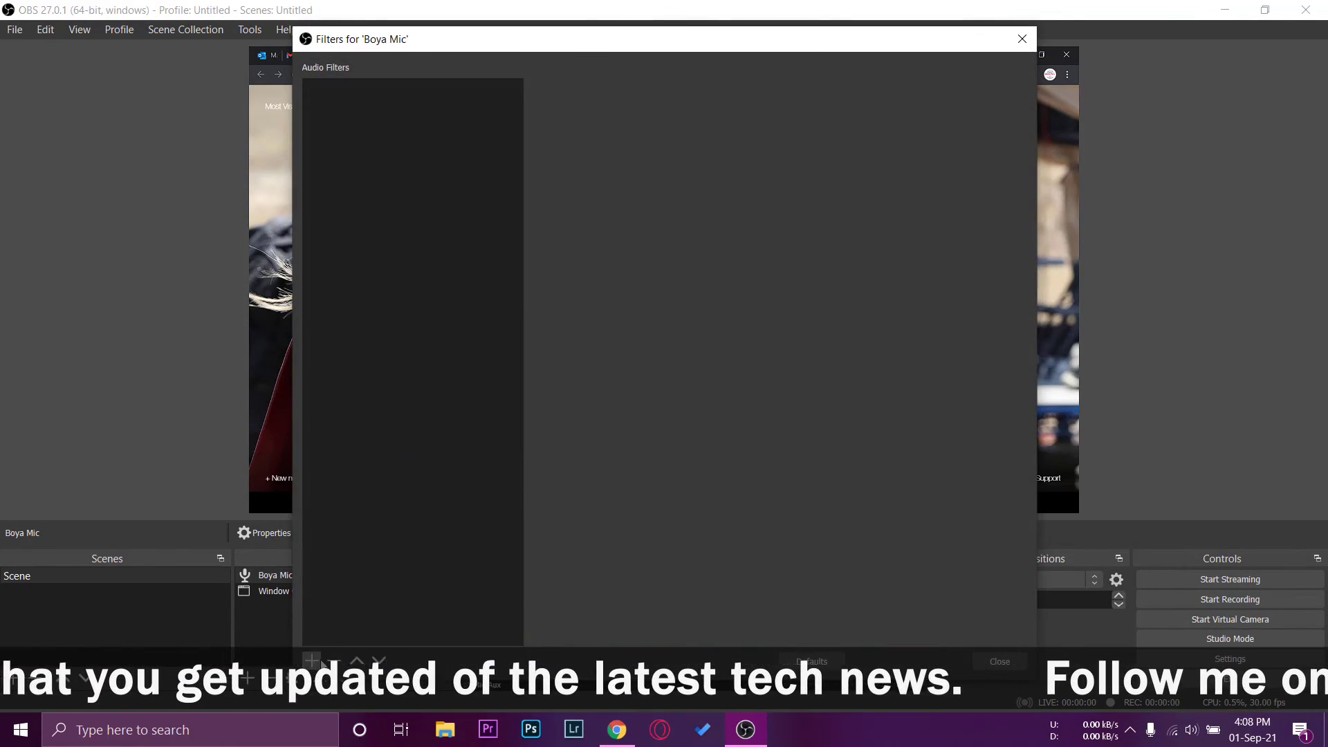
click(312, 660)
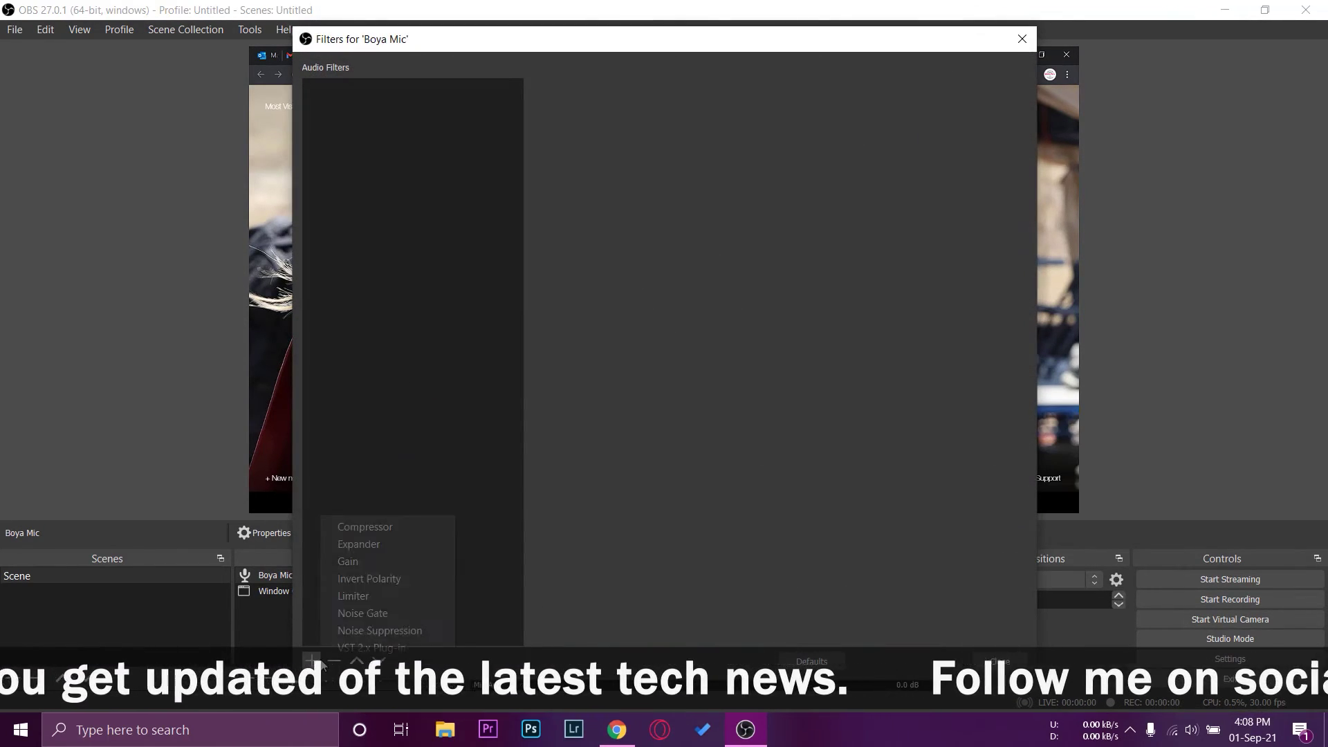
click(404, 630)
click(643, 392)
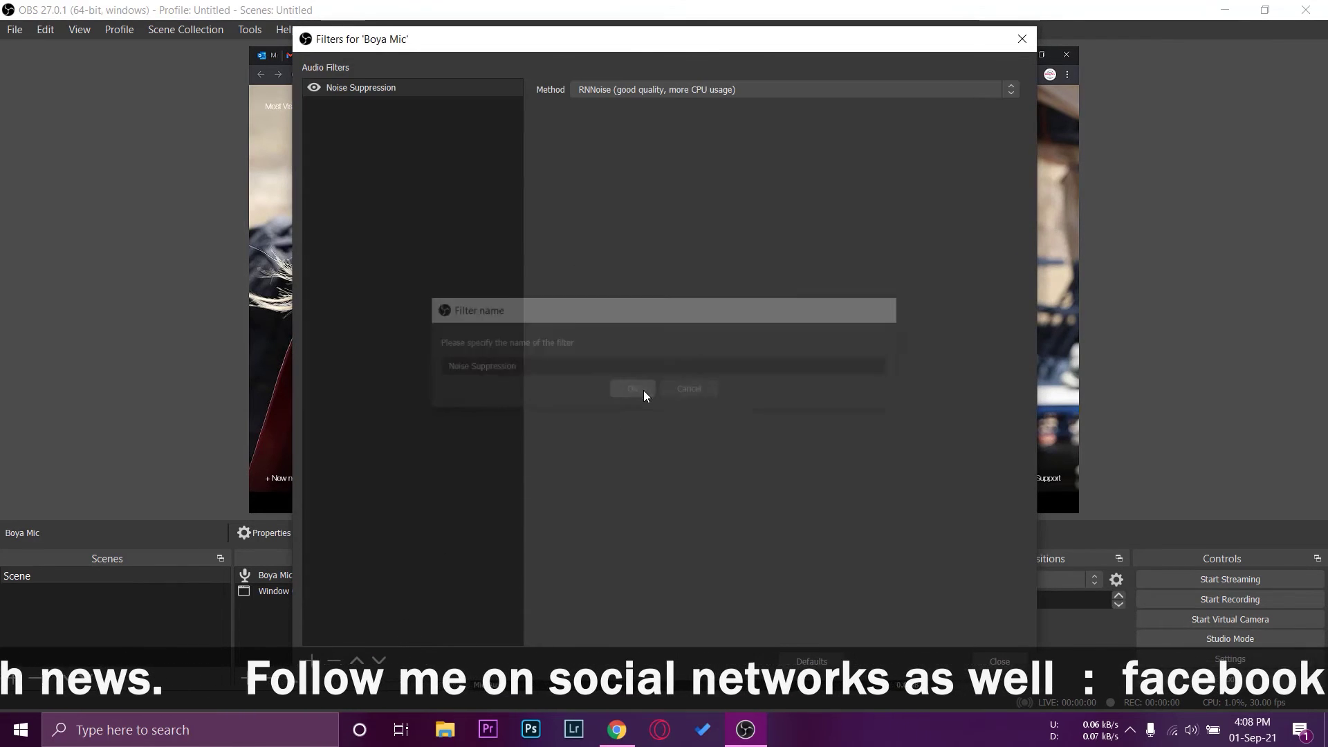
click(641, 89)
click(762, 92)
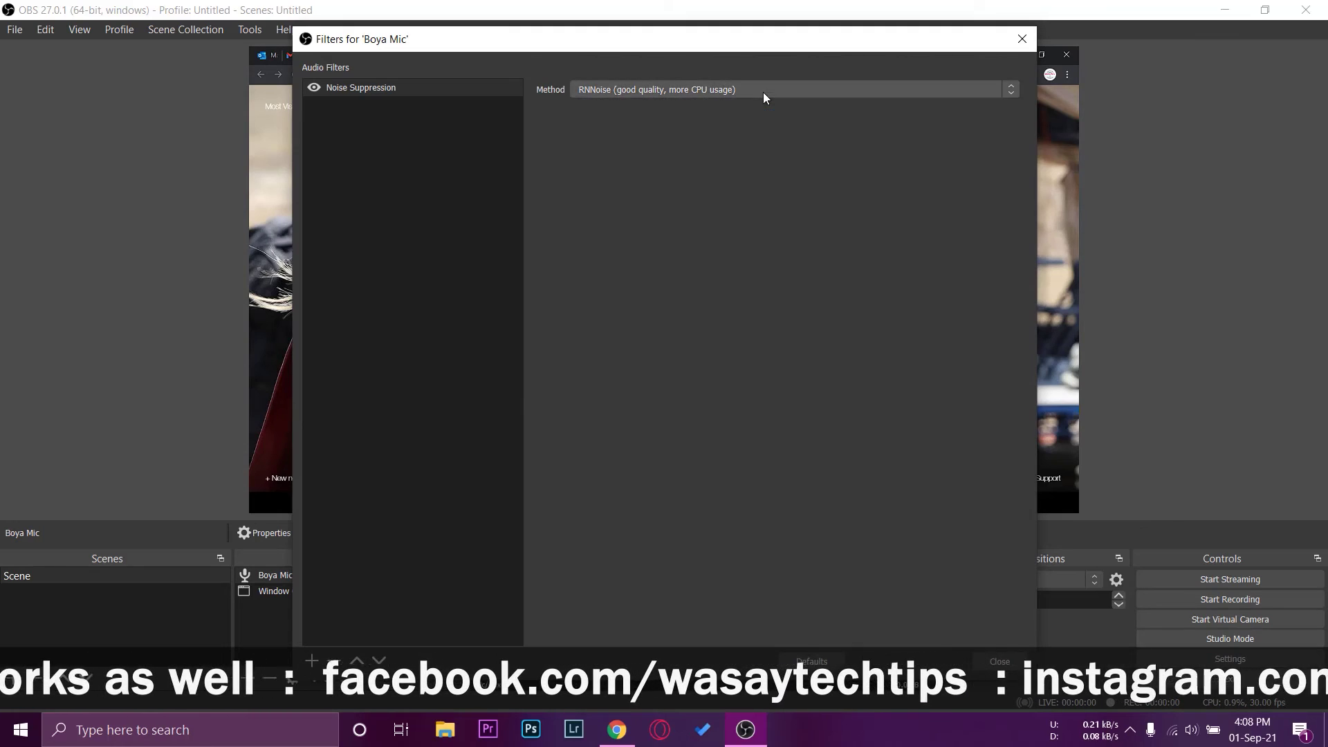
click(999, 661)
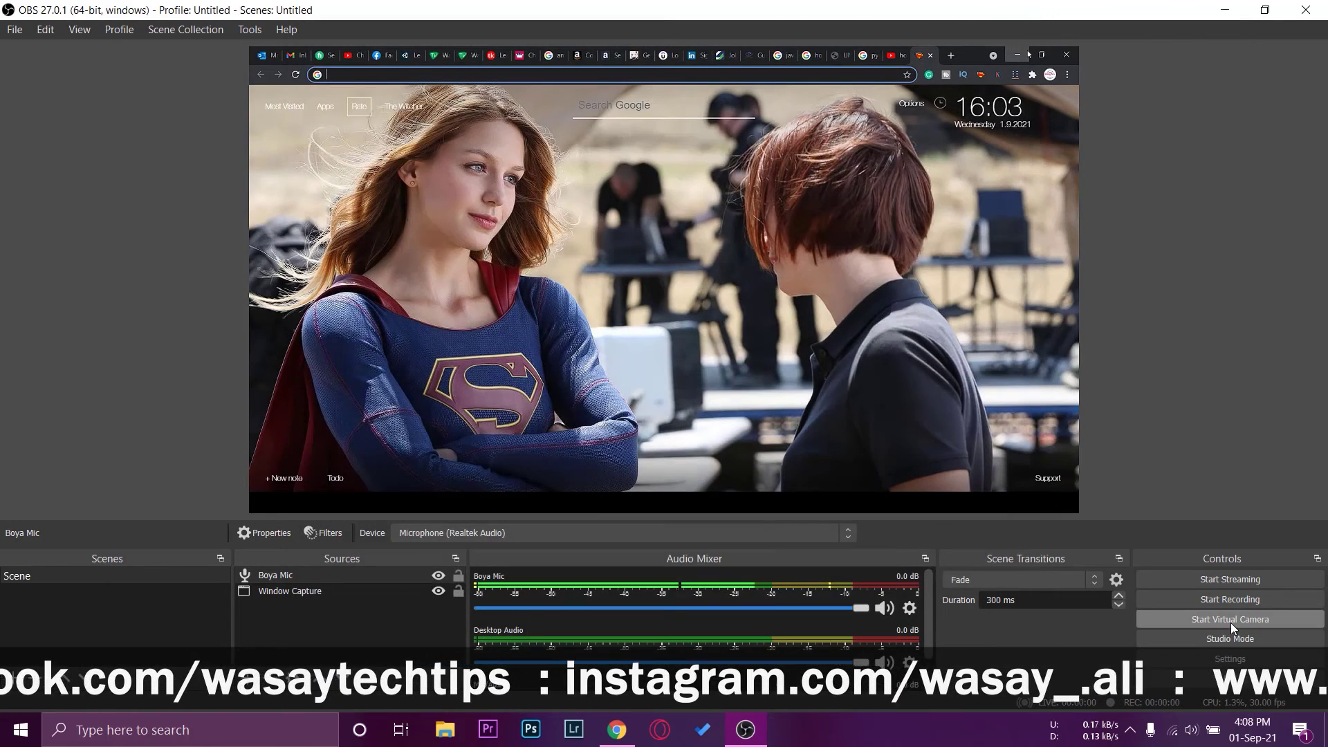
Step: Record a second short test clip with noise suppression, then minimize OBS
click(1217, 600)
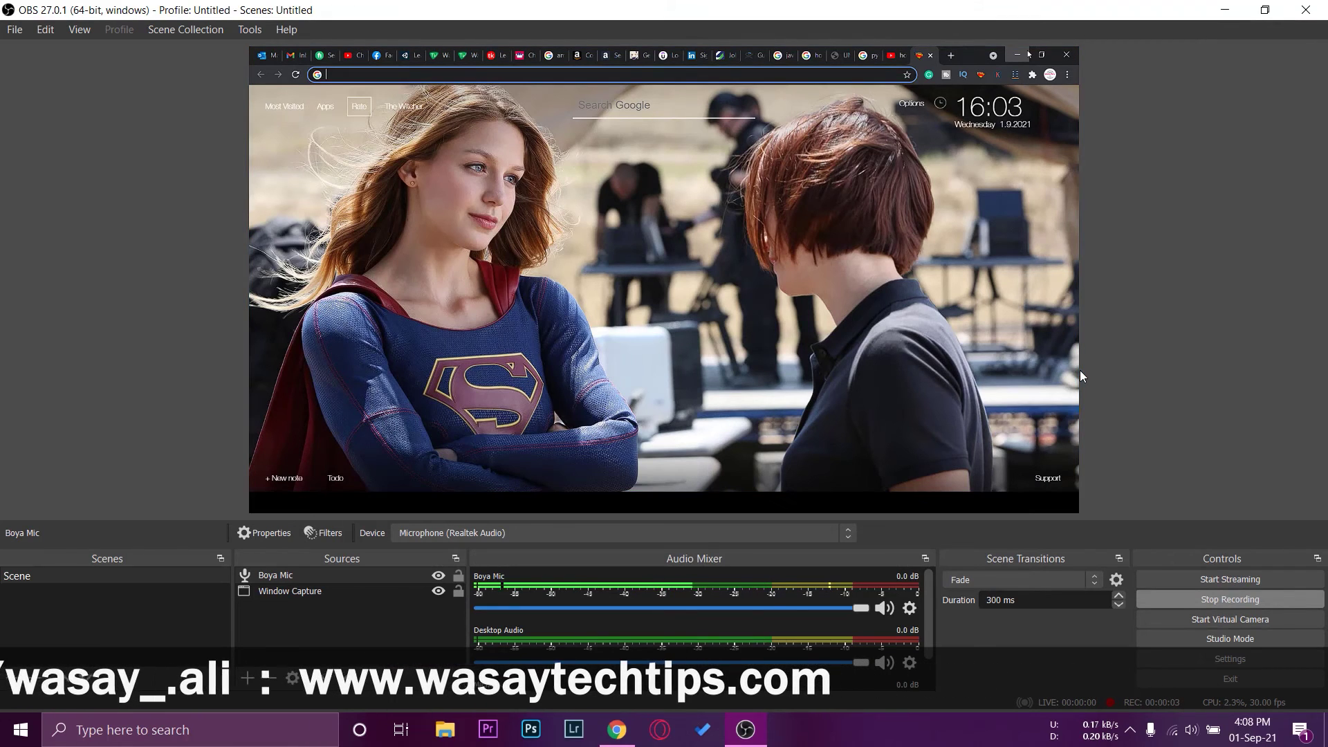
click(1183, 599)
click(1225, 10)
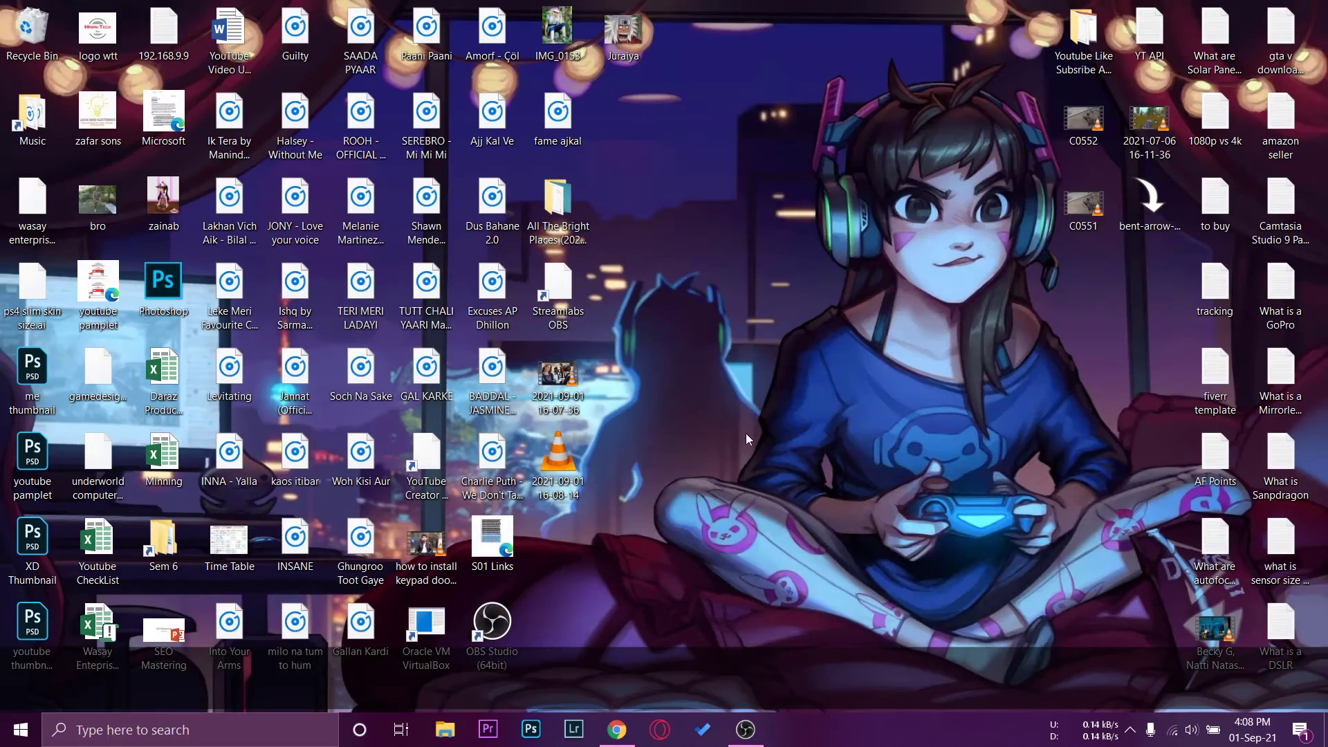
double_click(567, 465)
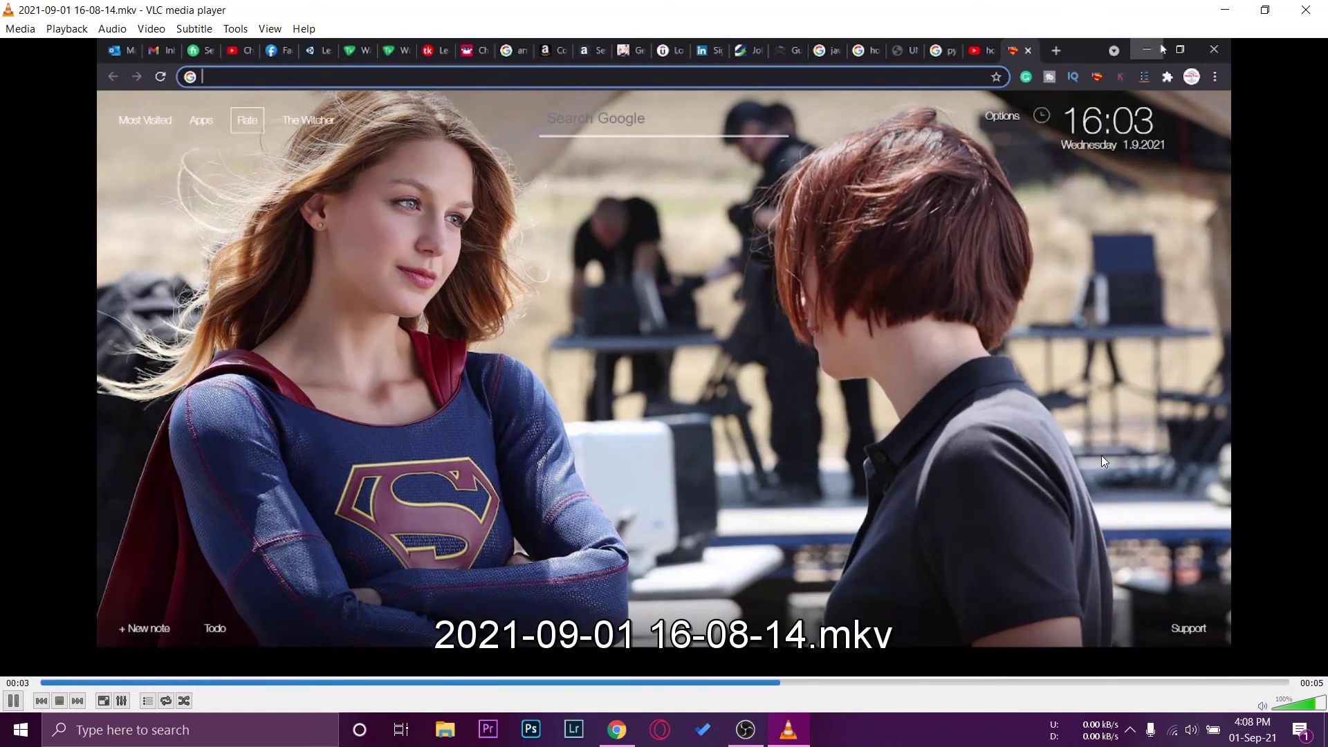
click(1305, 9)
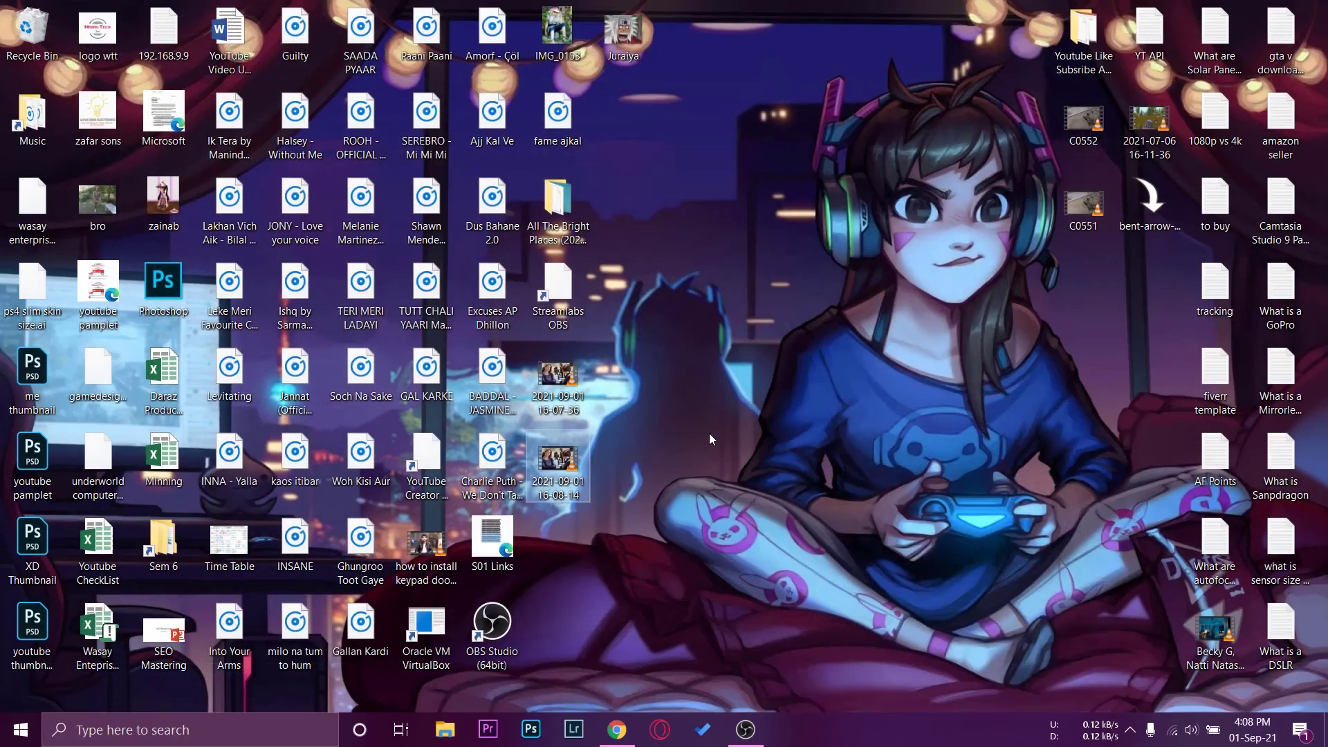